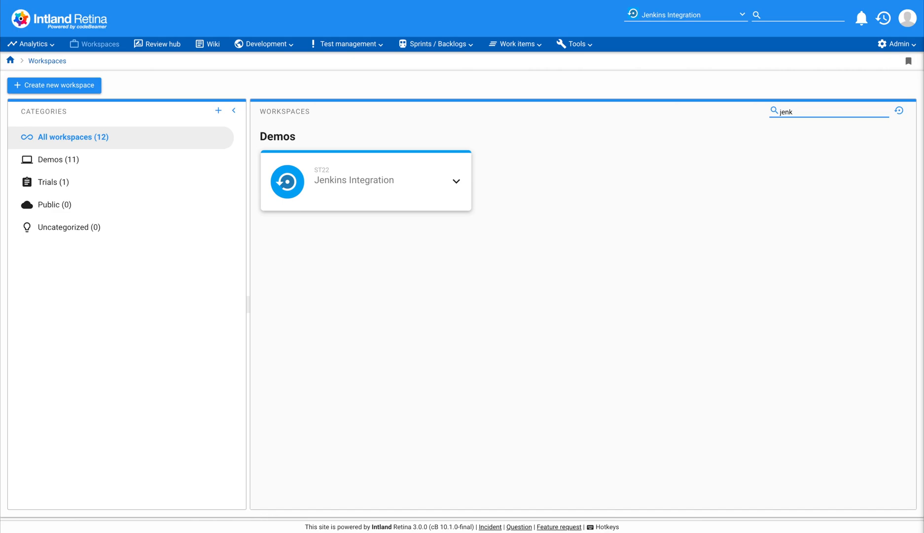
click(351, 49)
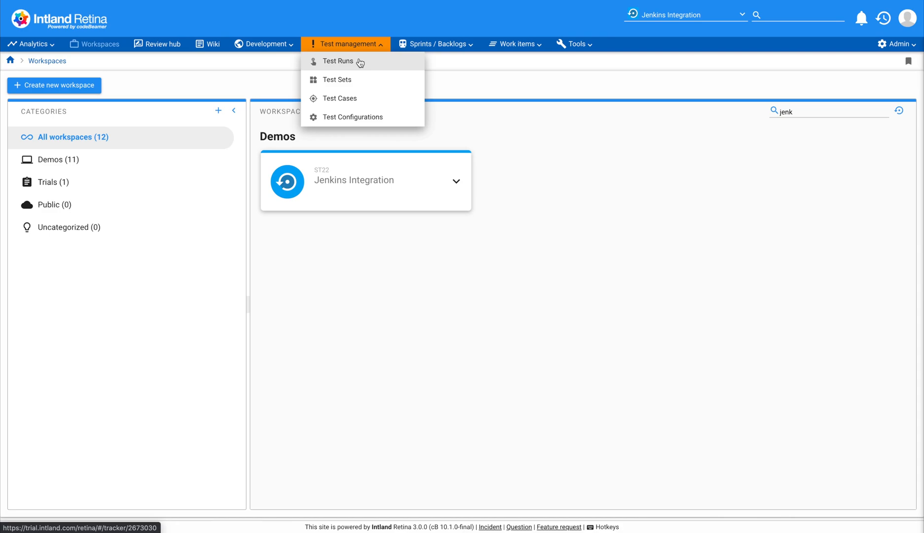
click(584, 45)
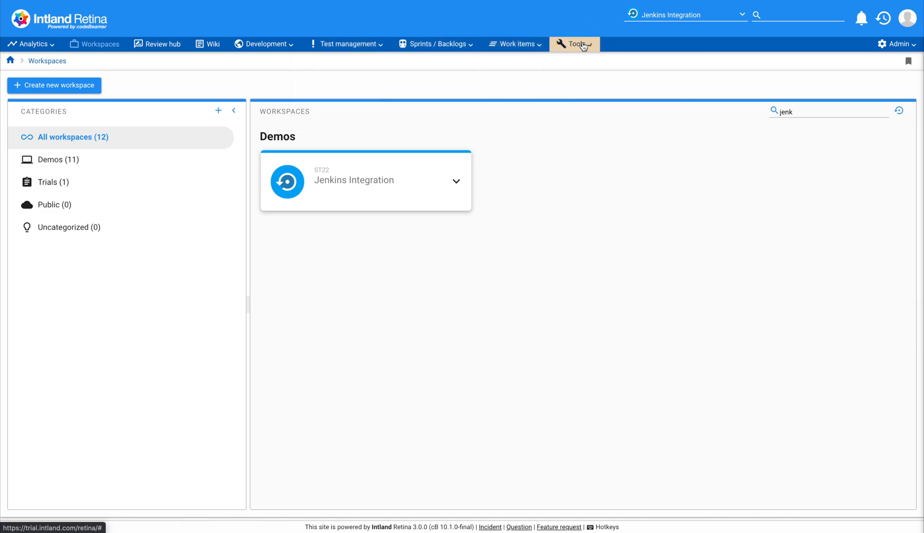
click(584, 44)
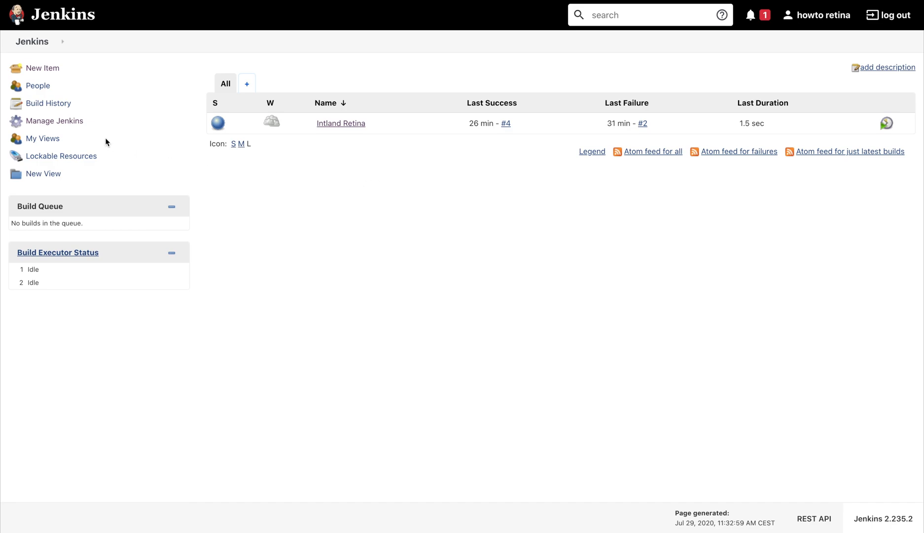
Step: In the Jenkins plugin manager, find the available CodeBeamer XUnit Uploader plugin and install it without restart
click(79, 126)
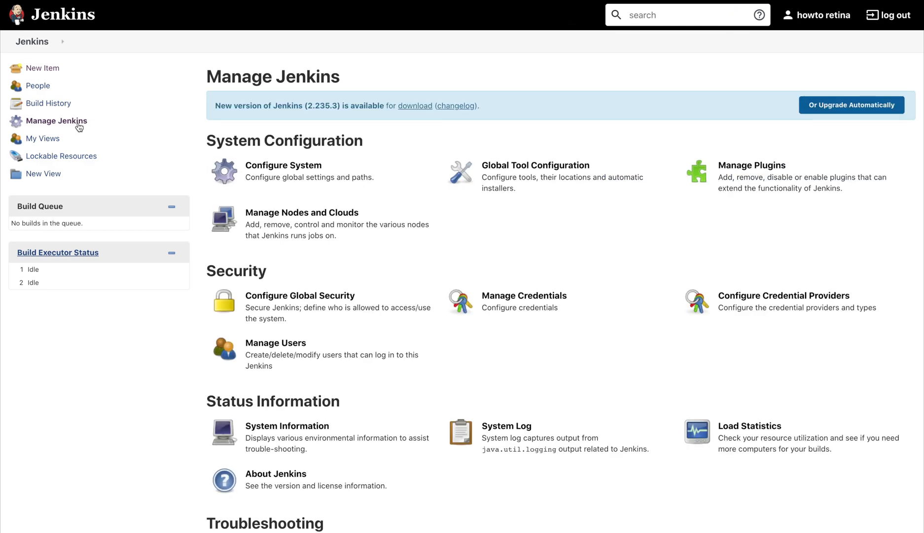
click(773, 179)
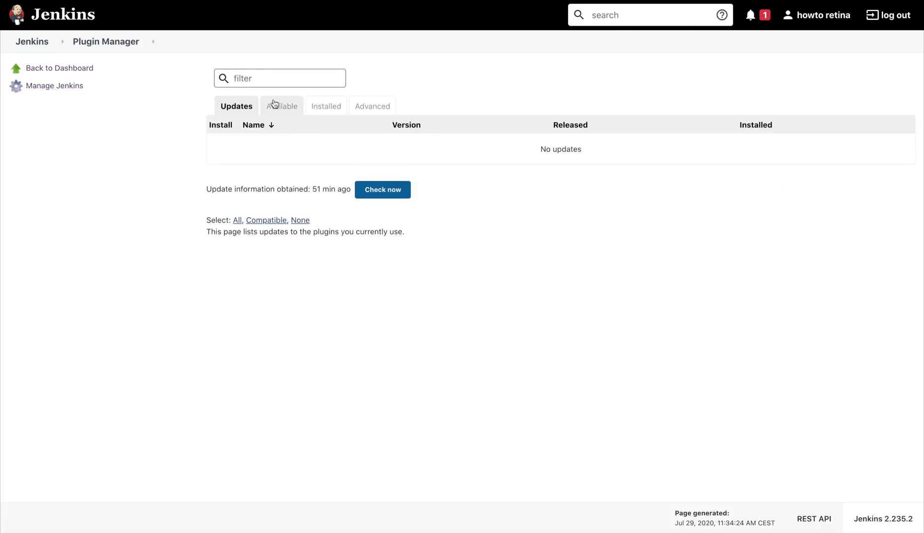
click(279, 108)
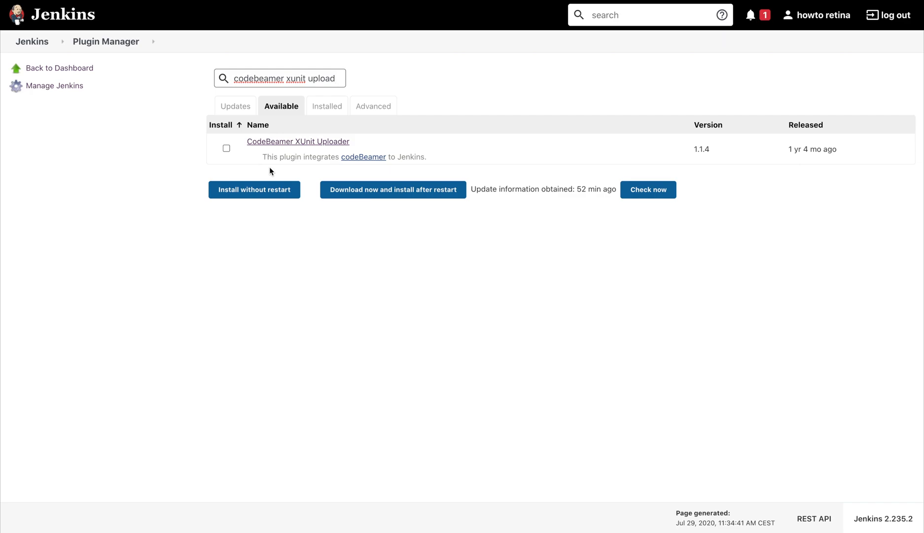
click(227, 149)
click(259, 191)
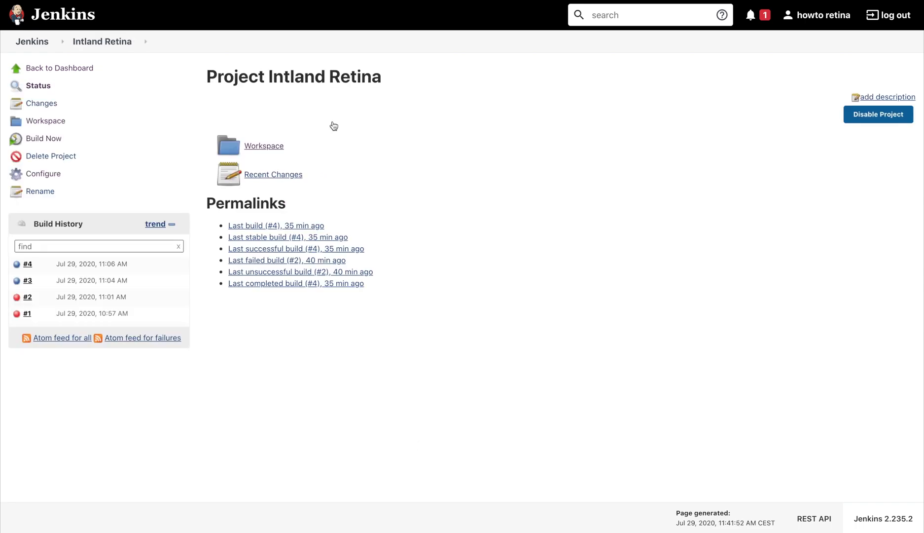
Step: Open the Intland Retina project's configuration and add a CodeBeamer XUnit Uploader post-build action
click(45, 174)
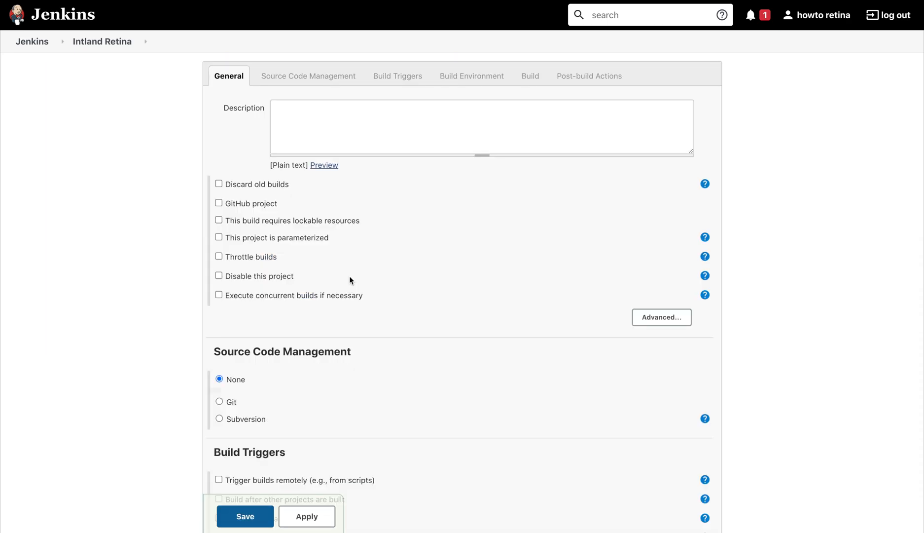
scroll(350, 276, down, 10)
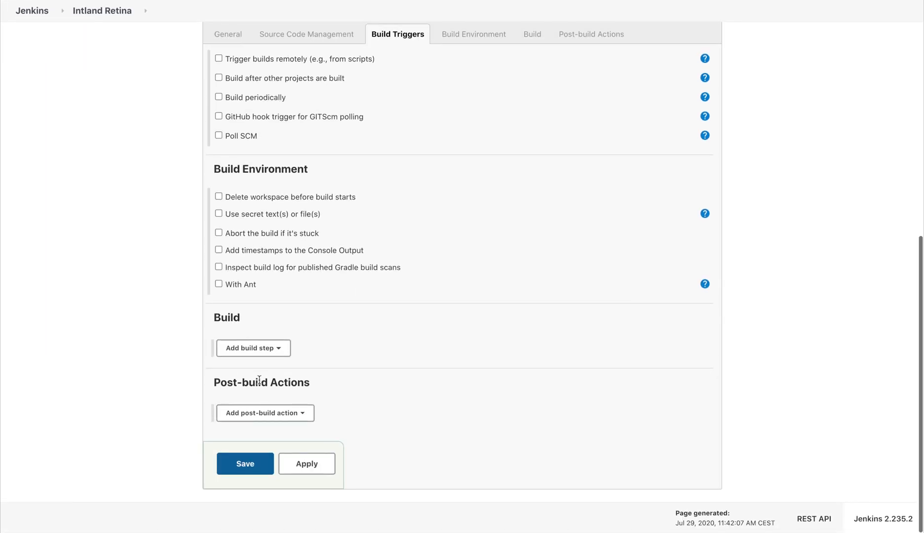
click(264, 412)
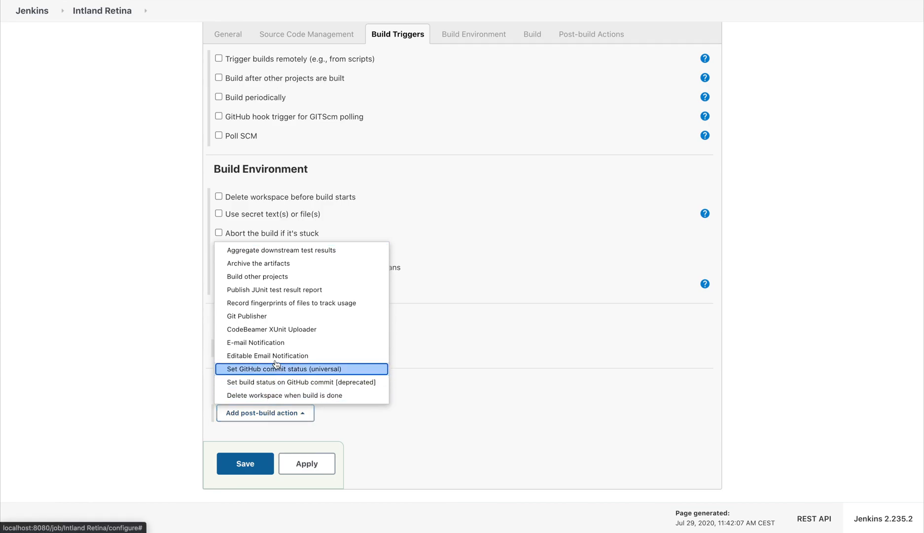
click(275, 337)
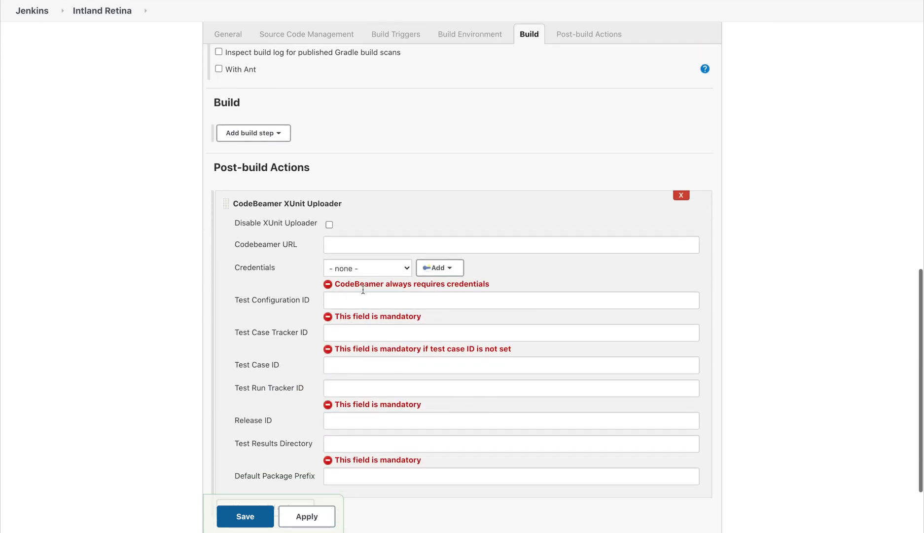
click(361, 246)
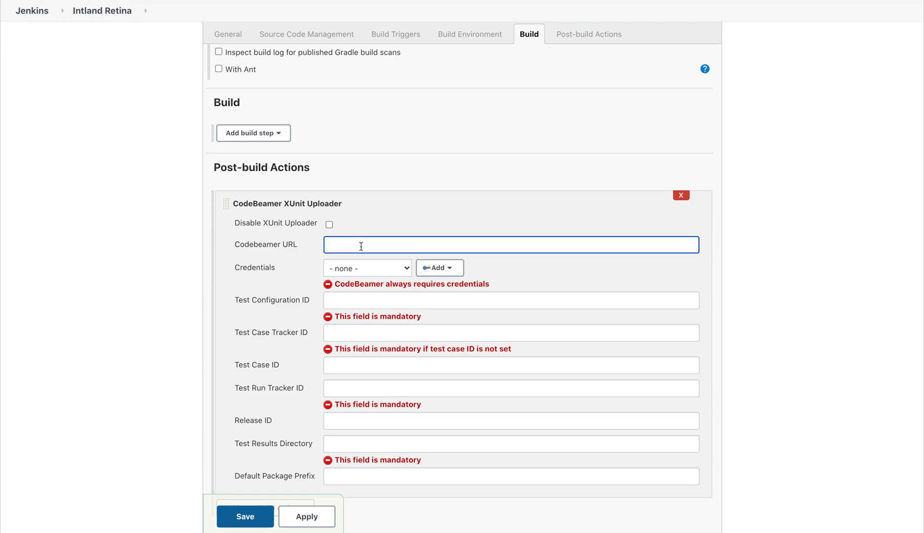
text(http://trial.intland.com/)
text(cb)
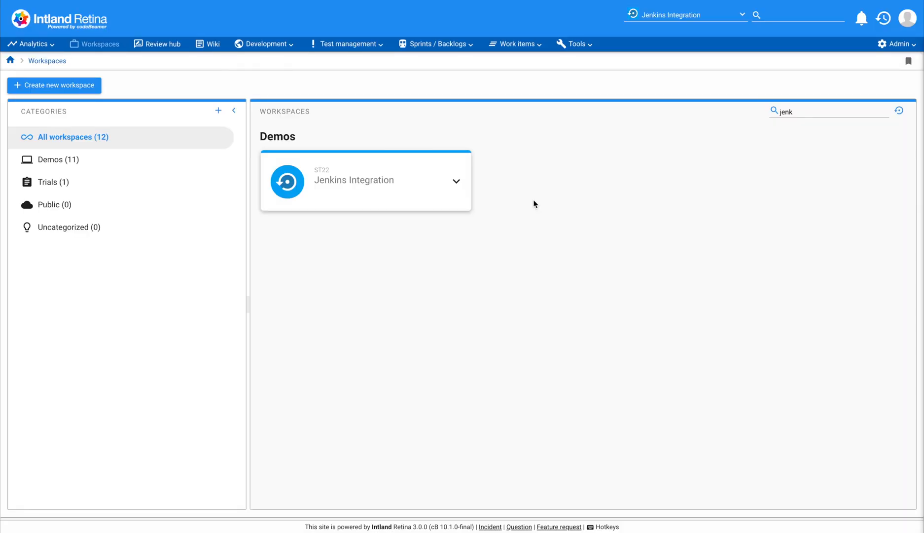
Step: In Intland Retina, open the Automated Test configuration of the Jenkins Integration workspace and look up its ID
click(372, 46)
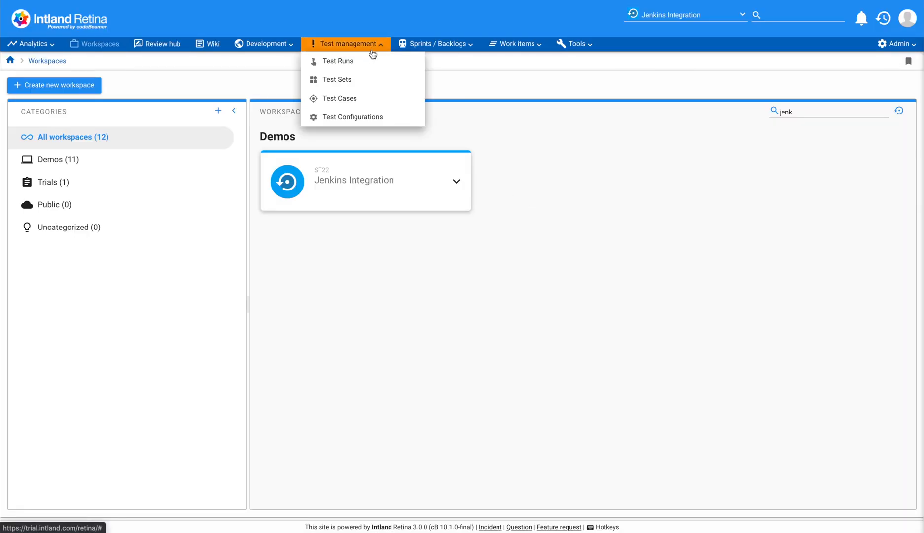
click(374, 119)
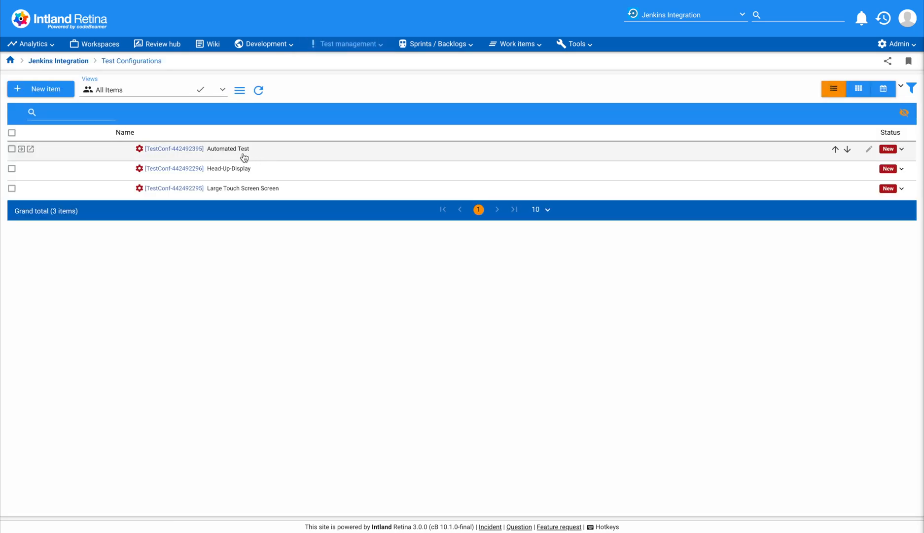
click(197, 150)
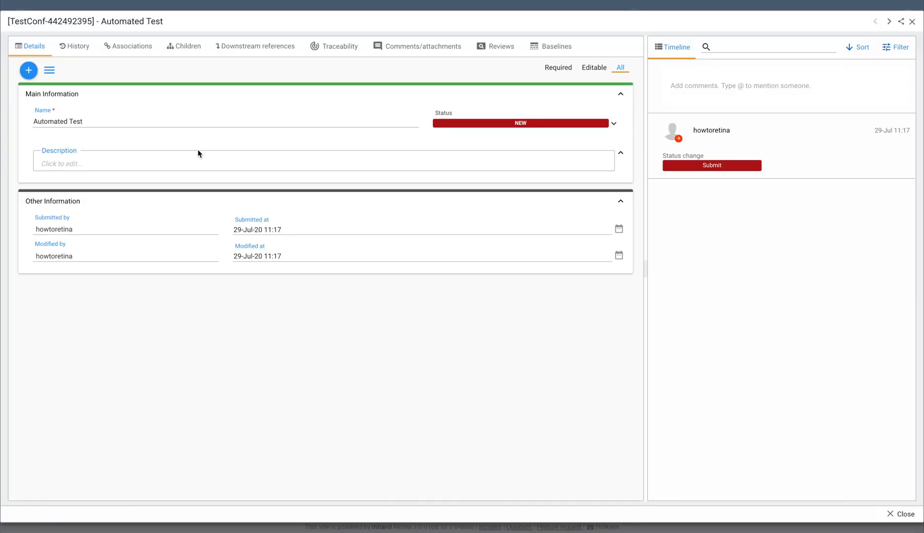
drag(93, 21, 50, 21)
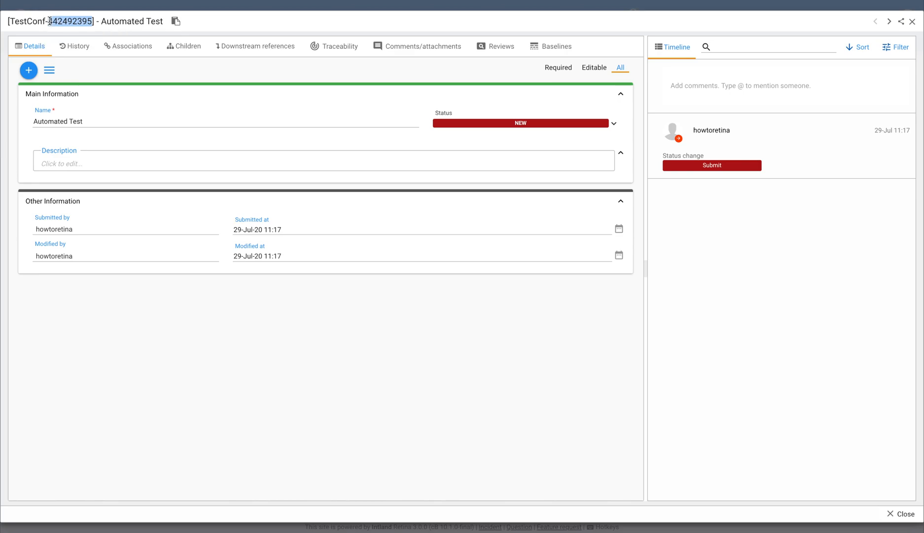
click(254, 29)
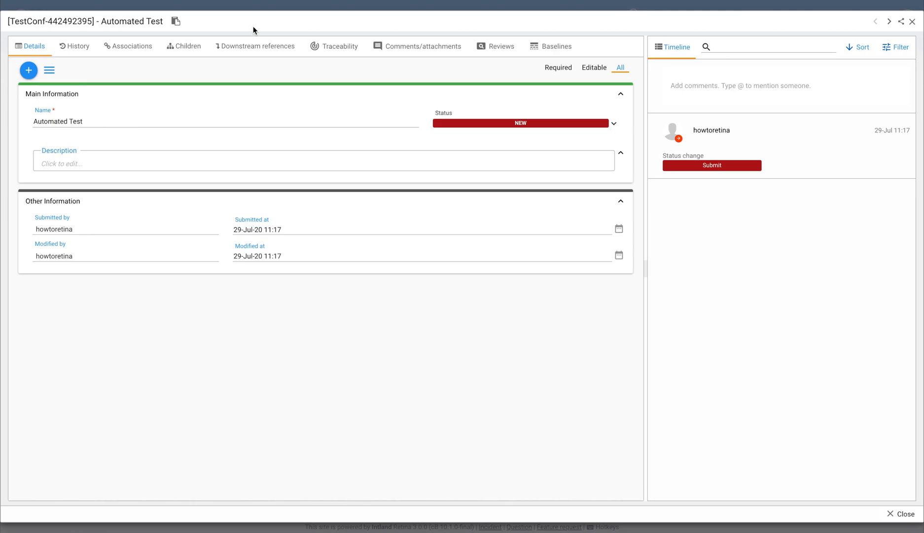
key(Escape)
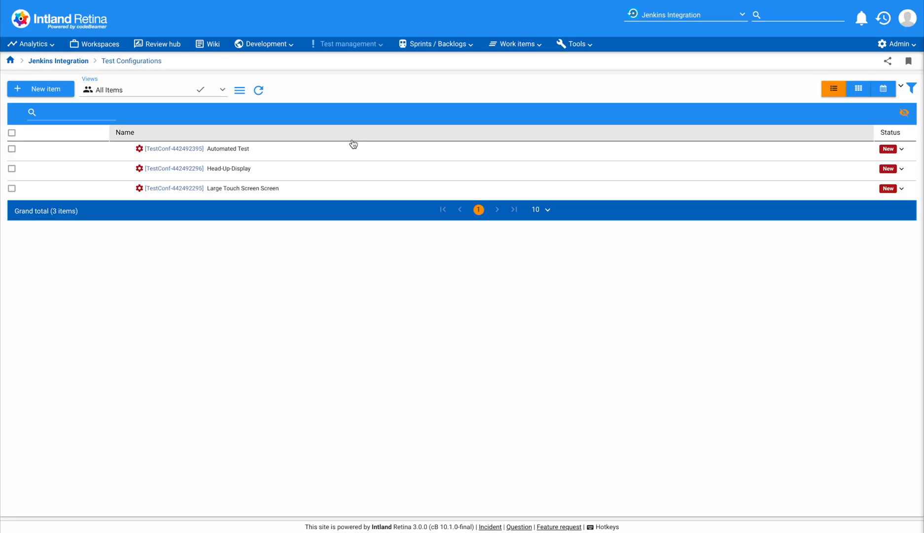
Step: Open the Automated Tests folder among the test cases and select its test case ID
click(349, 44)
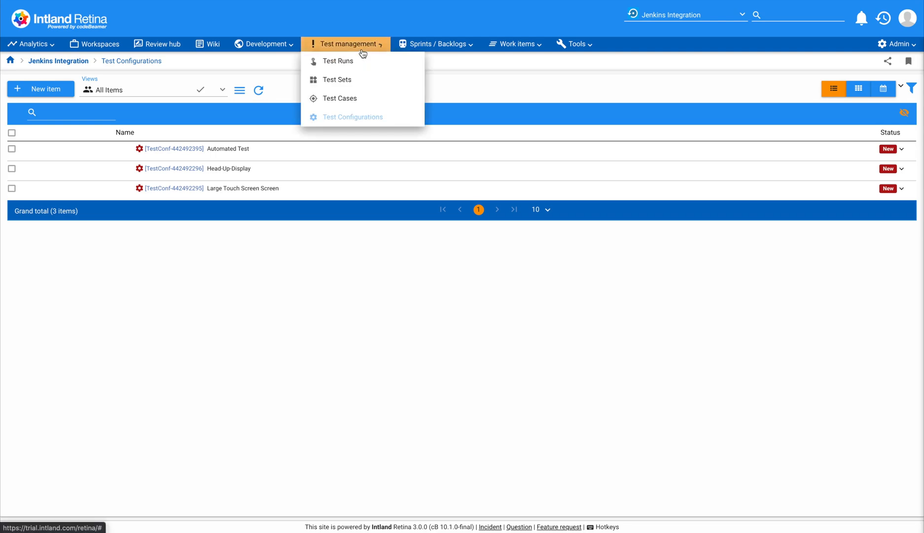
click(353, 98)
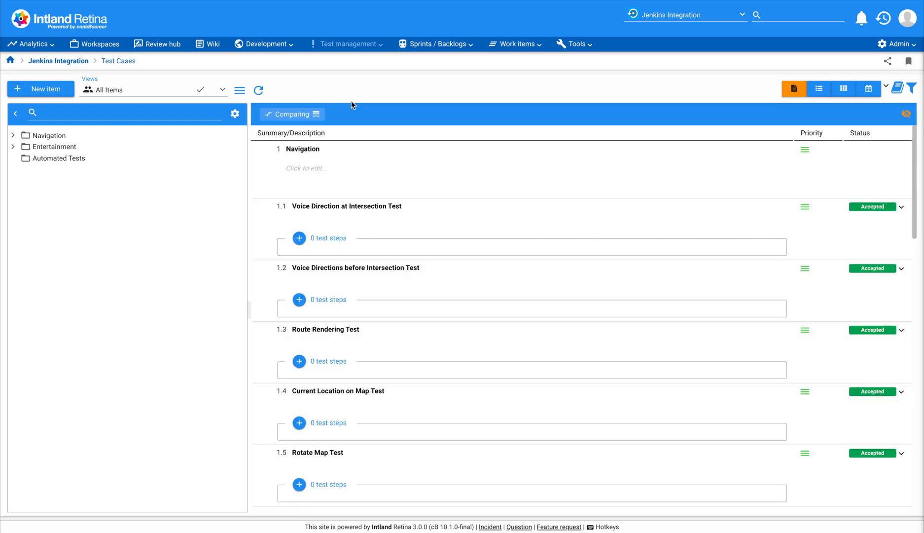
click(60, 158)
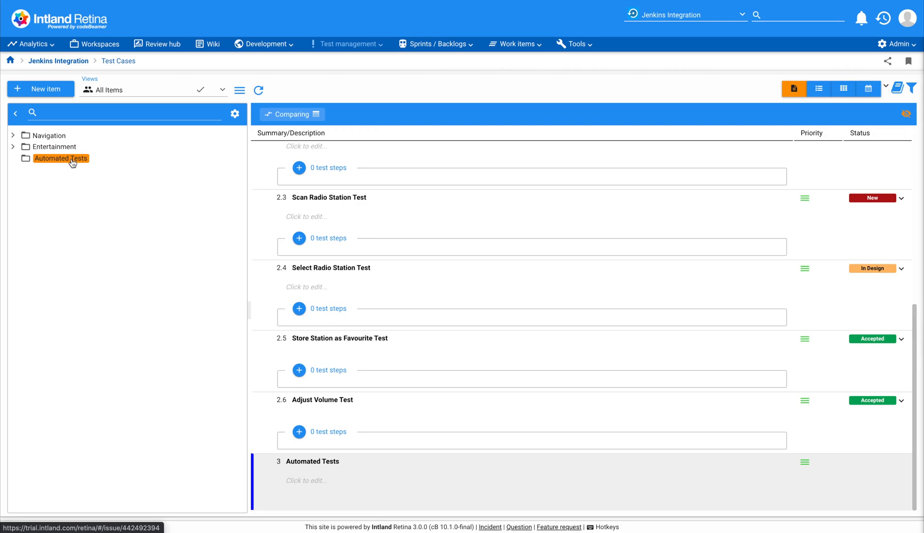
double_click(72, 161)
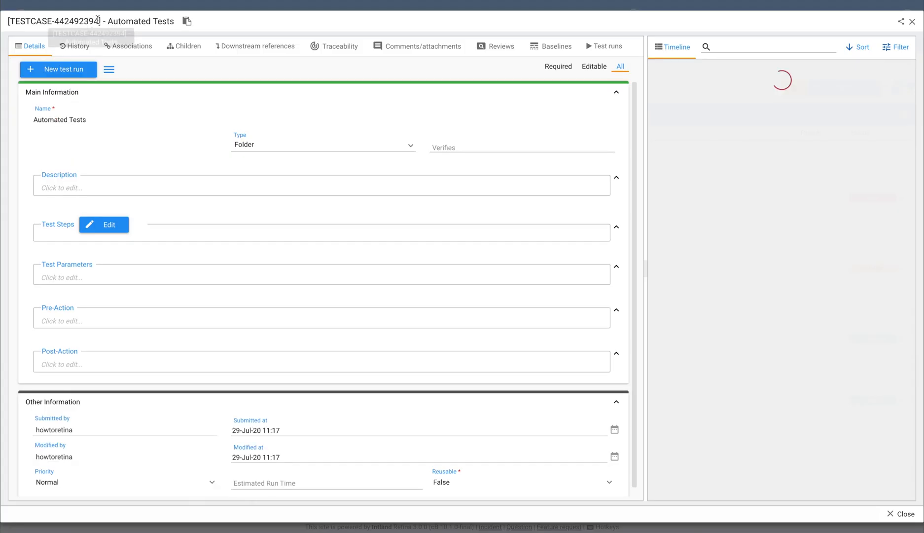
drag(98, 20, 54, 17)
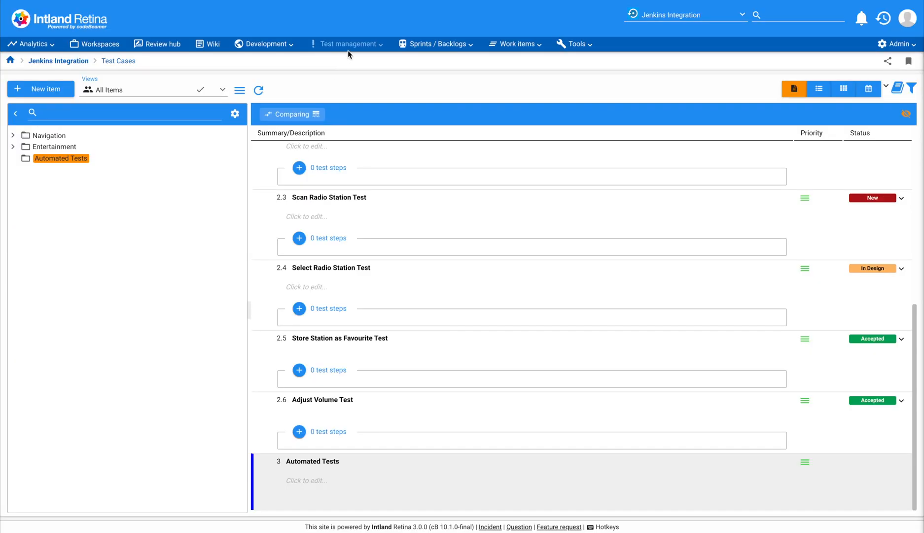
Step: Visit the Test Runs tracker and look up the ID of the Product Development Release in its item details
click(350, 44)
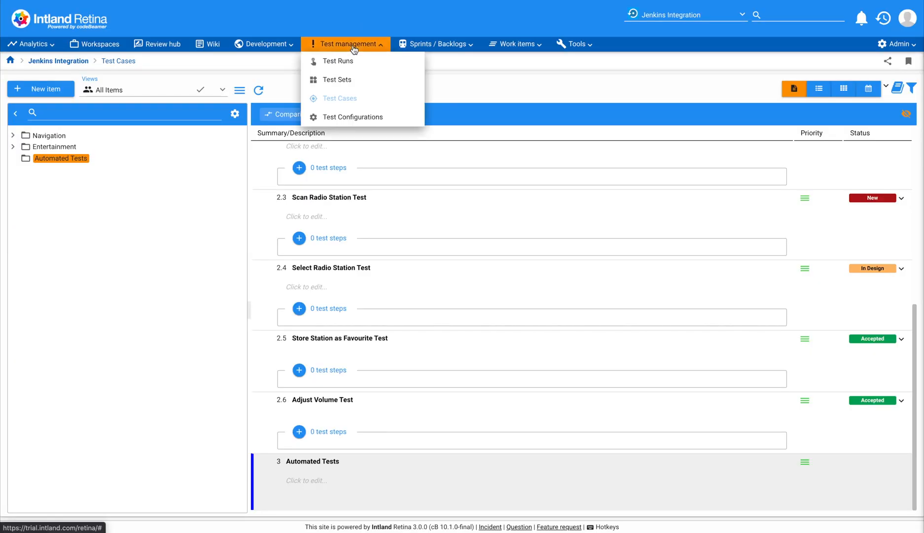
click(349, 64)
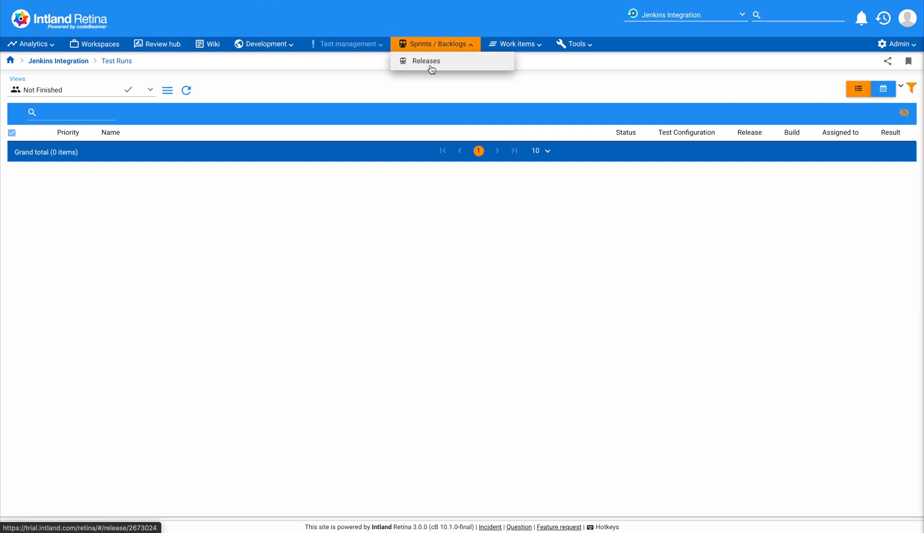
click(431, 60)
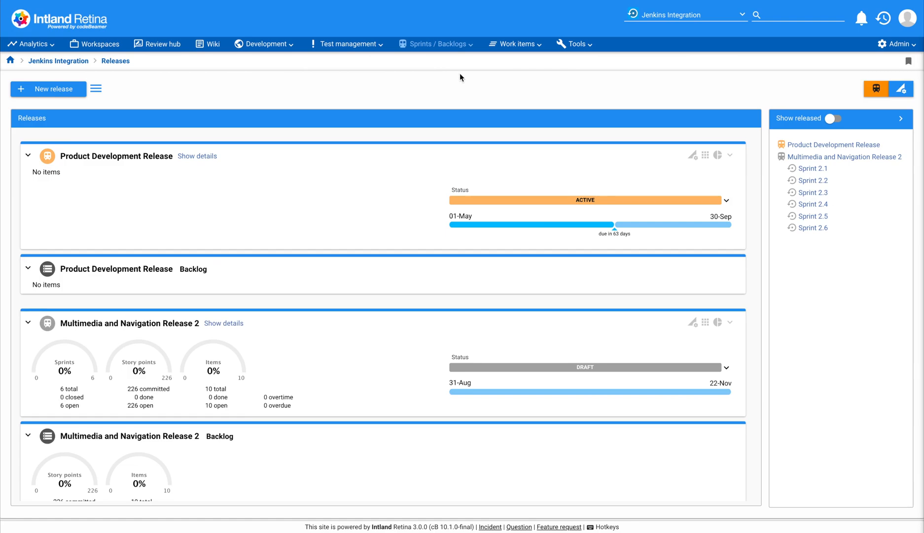
click(730, 155)
click(722, 169)
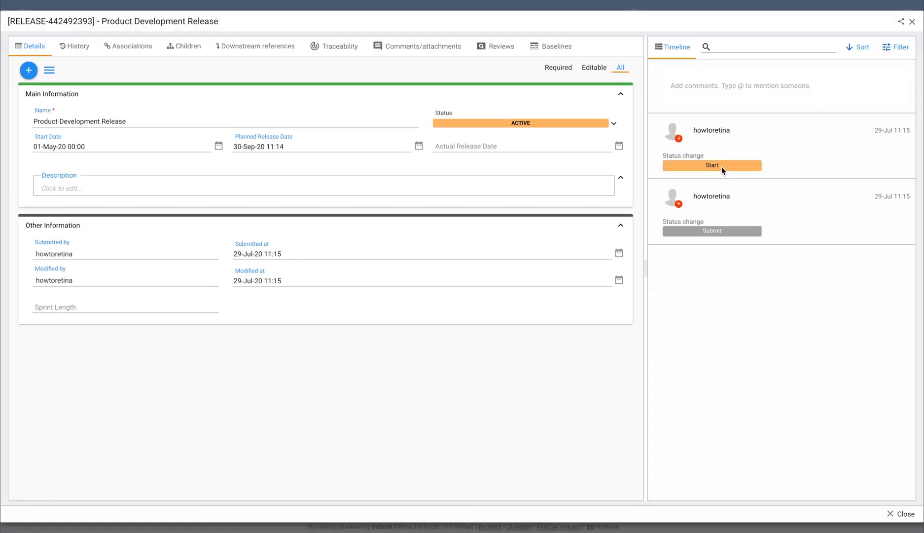
double_click(50, 22)
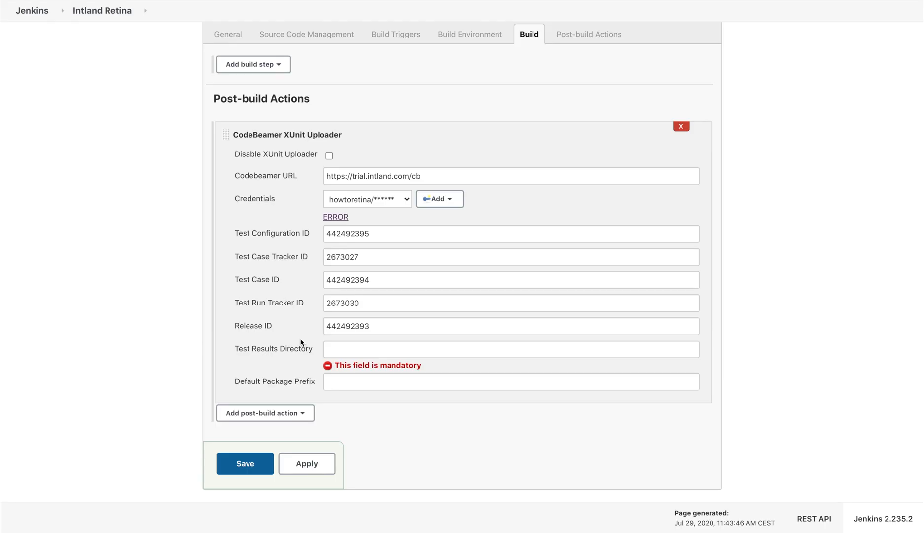
Step: In Jenkins, set the uploader's Test Results Directory to test_results, save the project configuration and run a build
click(337, 348)
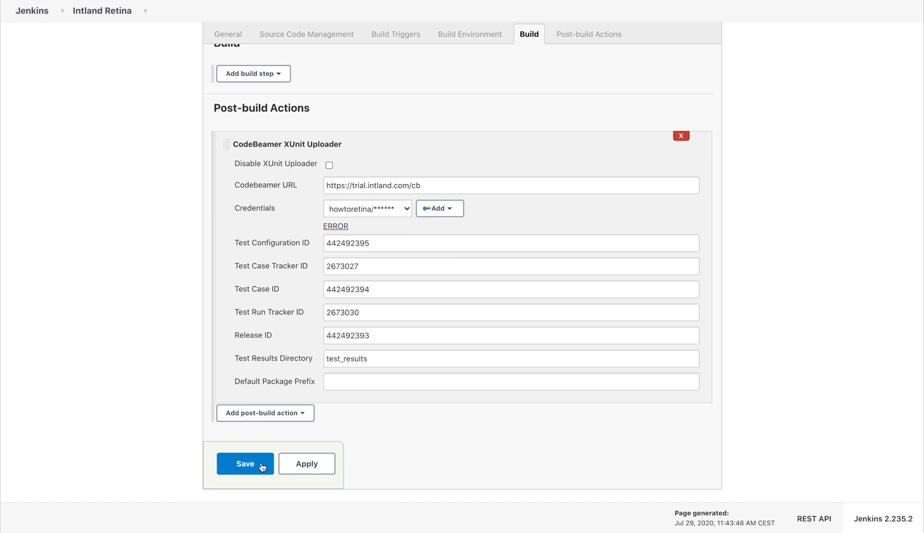
click(262, 467)
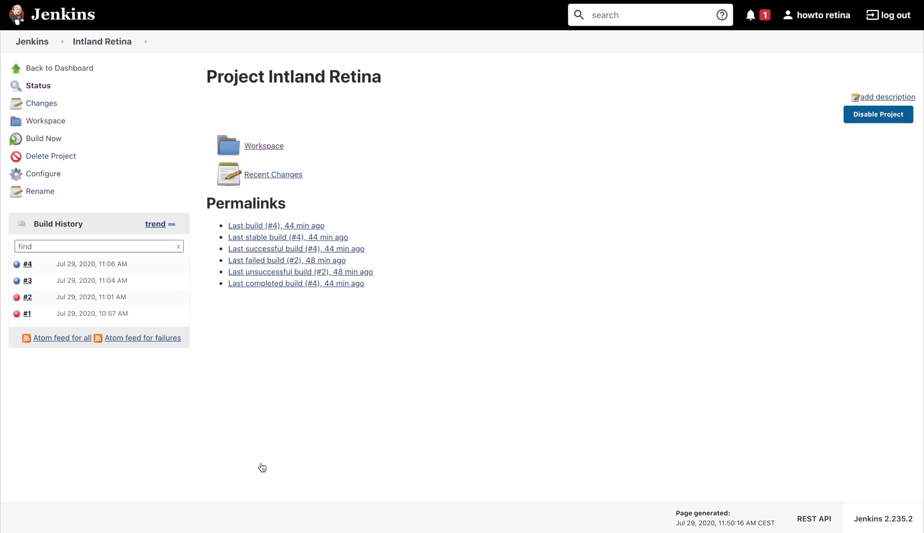
click(31, 140)
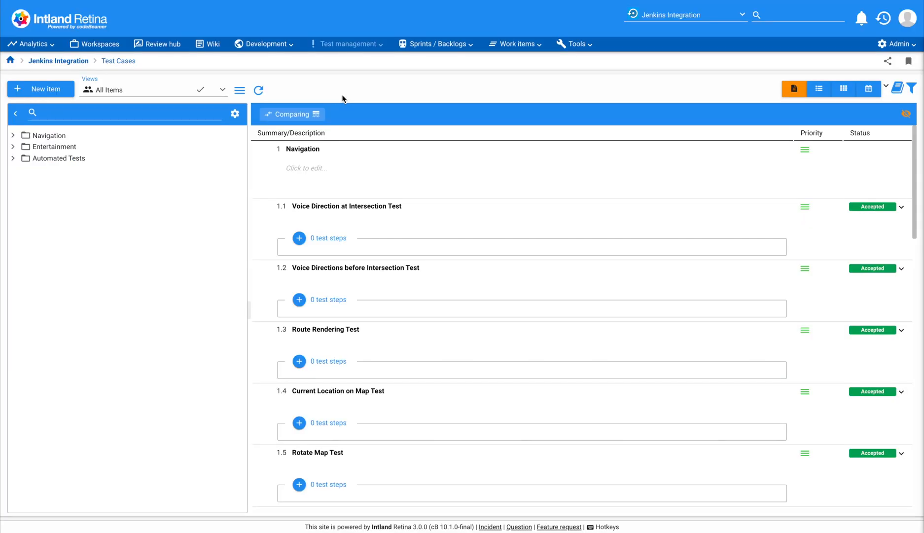
Step: In Intland Retina's test cases, expand the Automated Tests folder and its MainTest subfolder to examine the uploaded tests
click(13, 159)
click(23, 181)
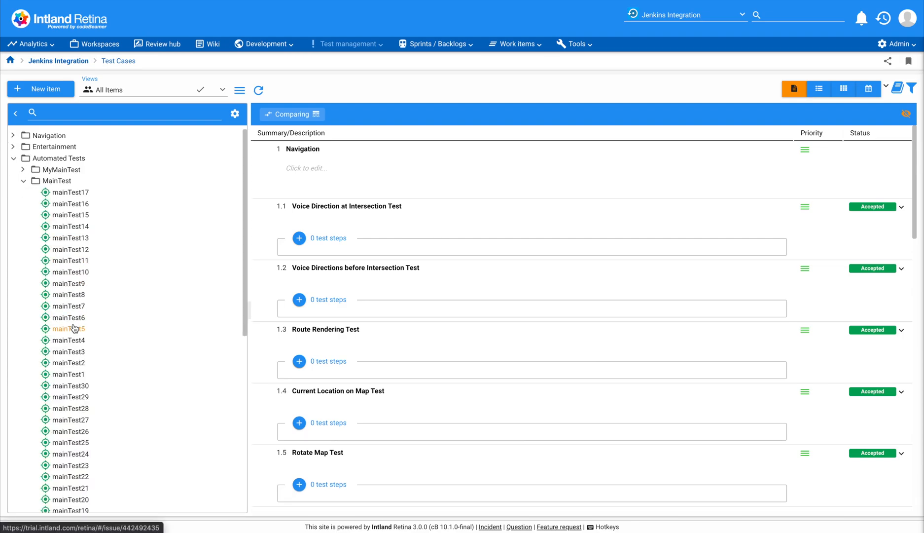
Step: Show all items in the Test Runs tracker and open the Intland Retina #5 test run to examine its results
click(373, 45)
click(371, 61)
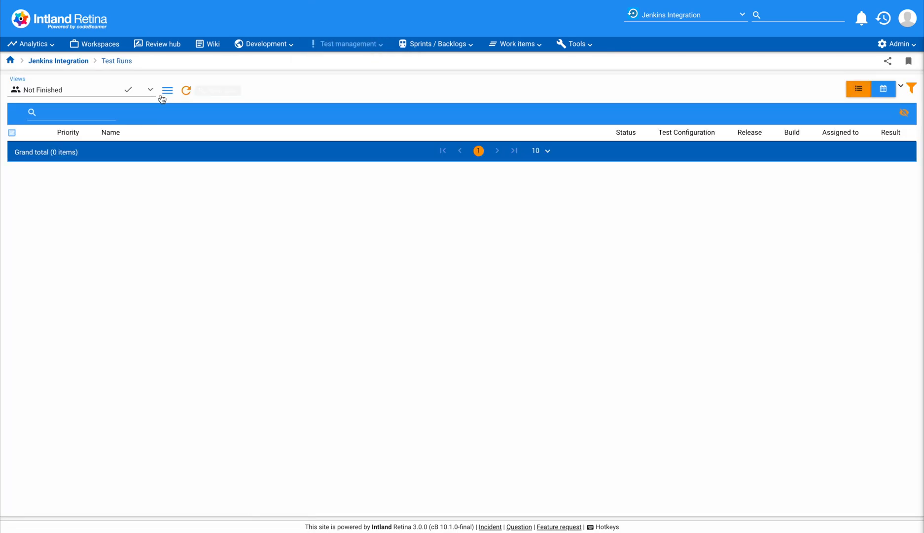
click(151, 91)
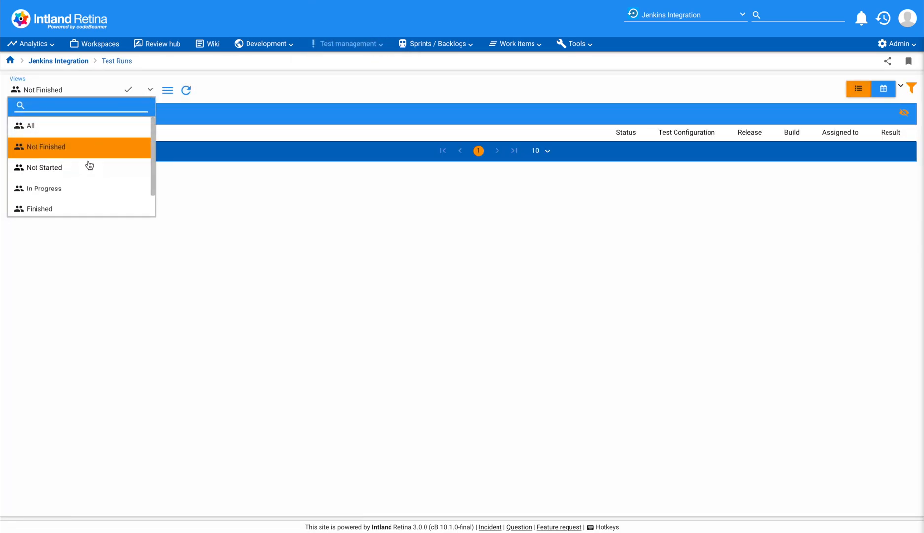
click(96, 125)
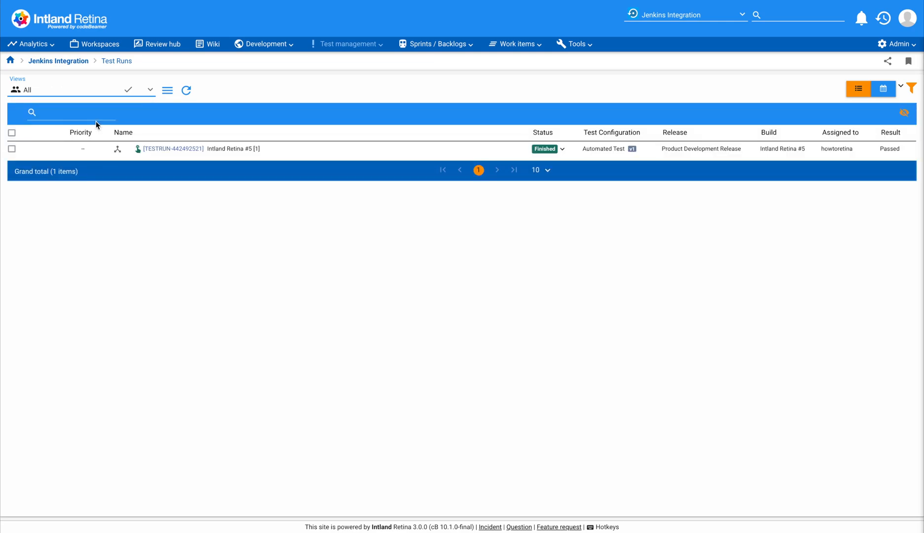
click(176, 148)
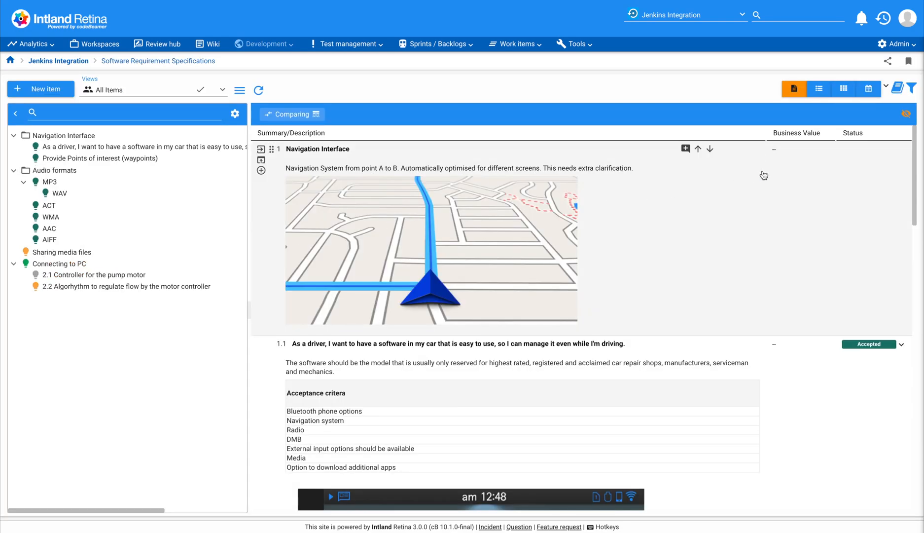
Step: In Software Requirement Specifications, link the library's mainTest2 test case to the AIFF requirement, using the option that links the target with the original item
click(899, 90)
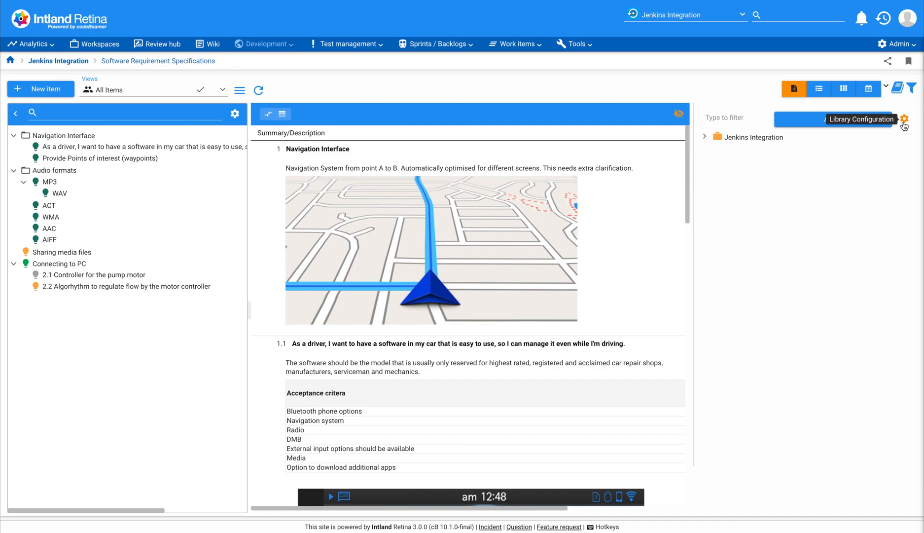
click(706, 138)
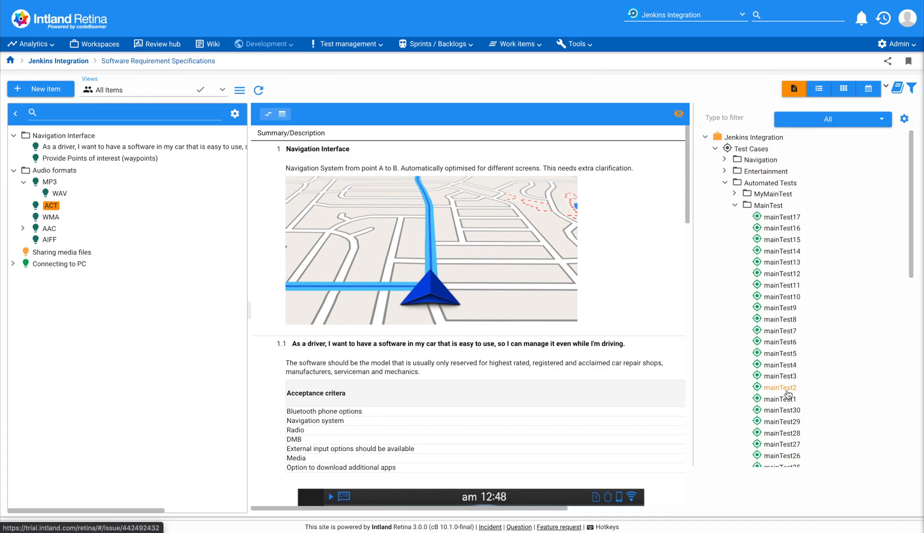
drag(788, 393, 348, 233)
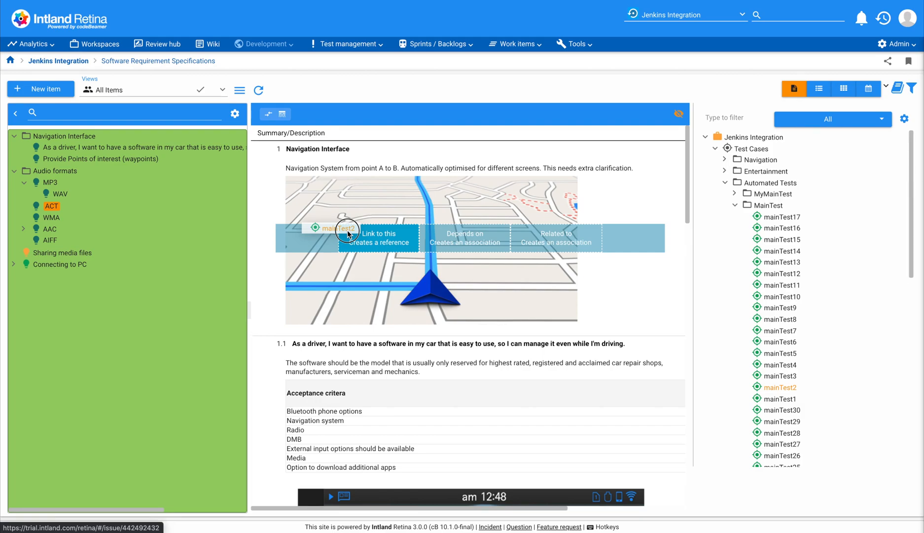
drag(348, 234, 49, 243)
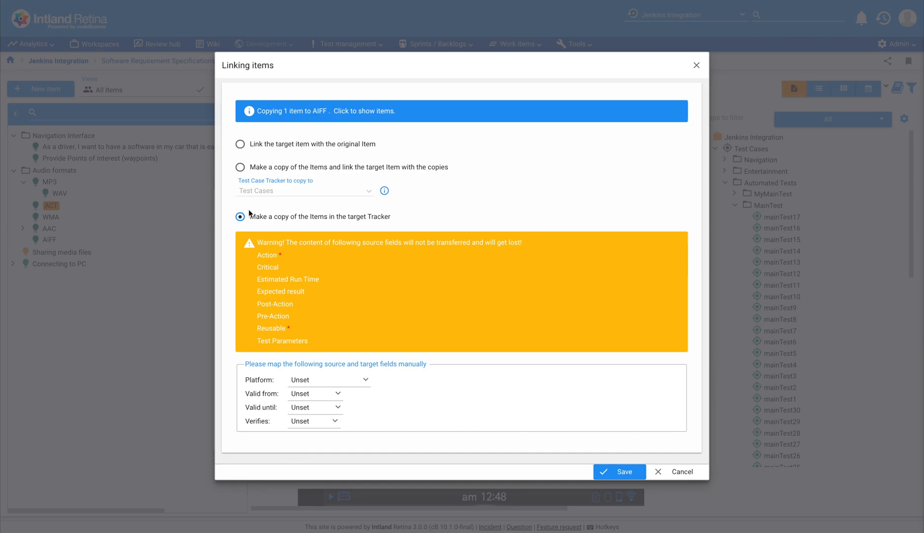
click(297, 166)
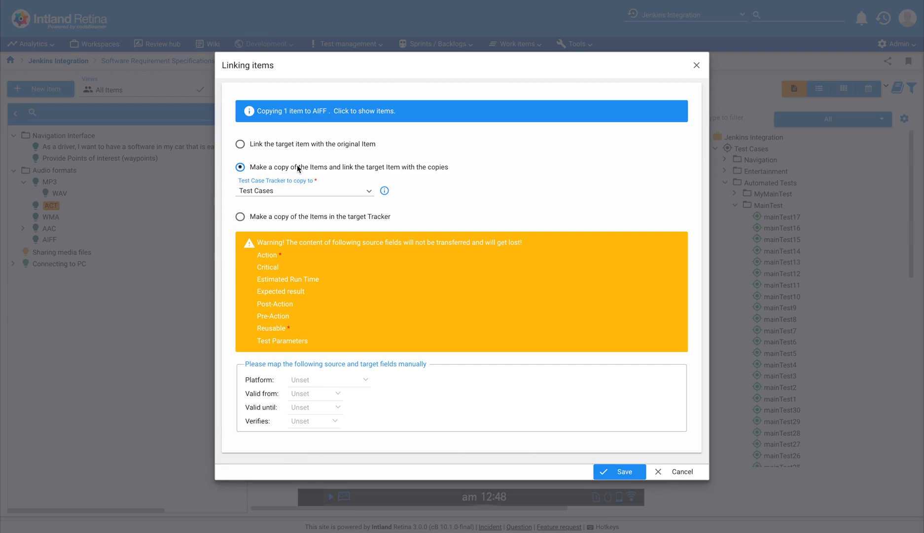
click(305, 145)
click(612, 469)
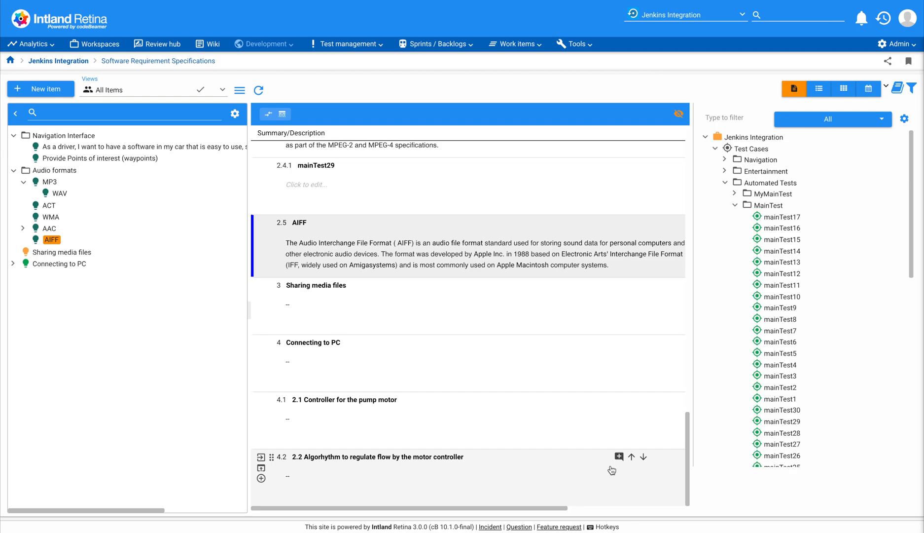
Step: Open the coverage of Software Requirement Specifications and expand Audio formats and MP3 down to the mainTest17 run to examine their coverage
click(580, 51)
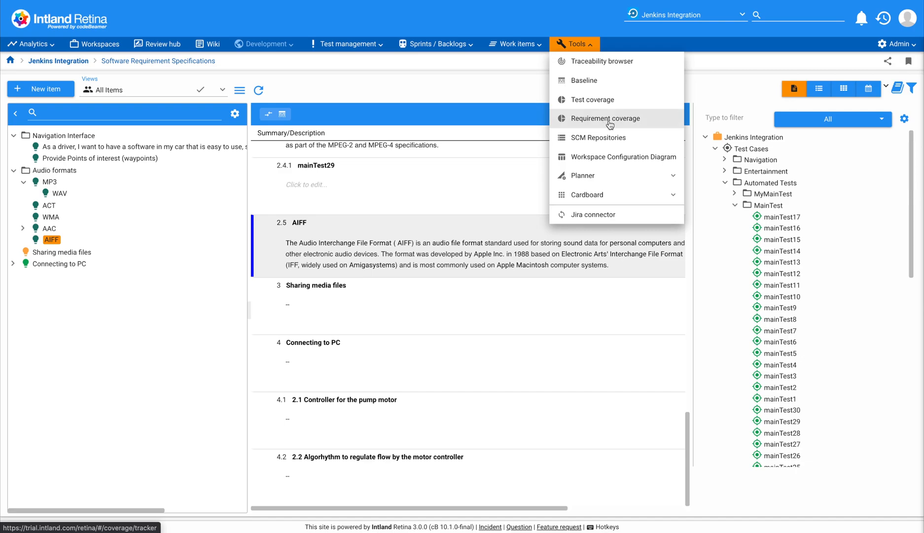
click(437, 89)
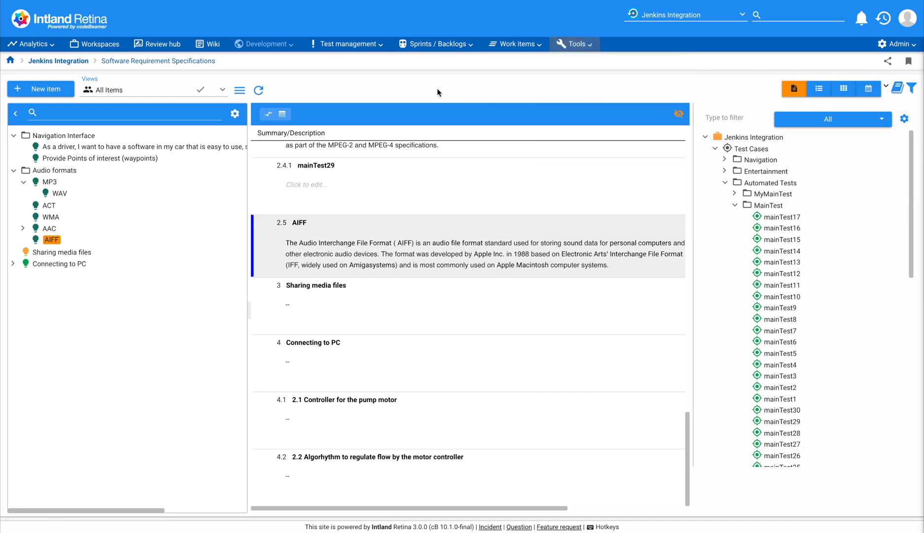
click(240, 91)
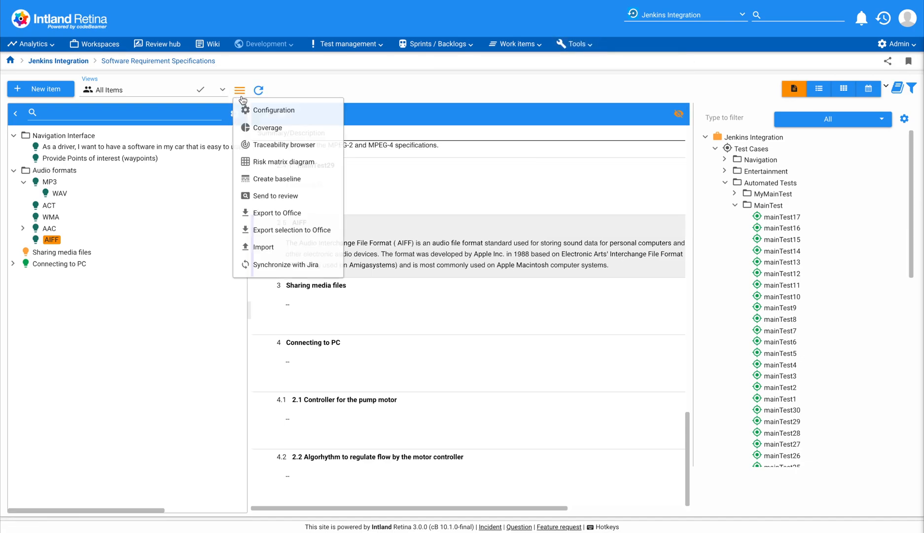
click(287, 129)
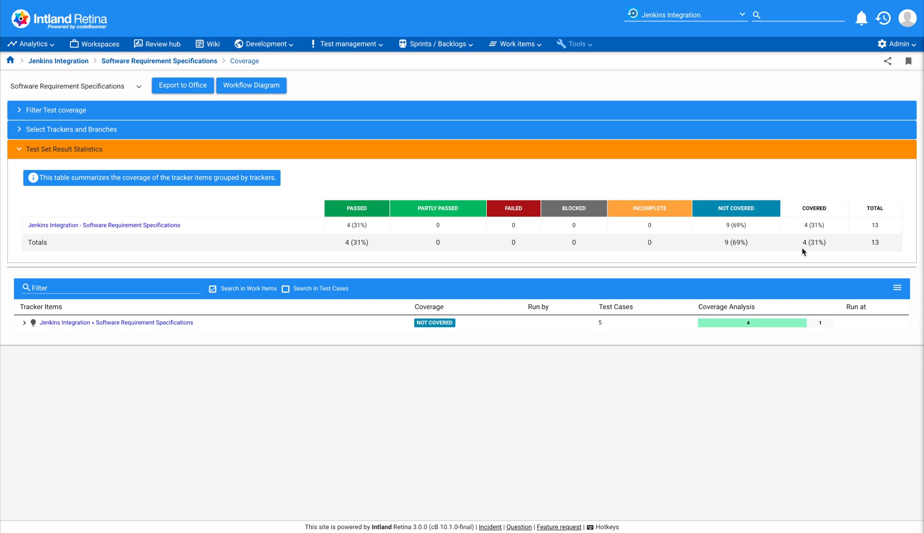
click(24, 323)
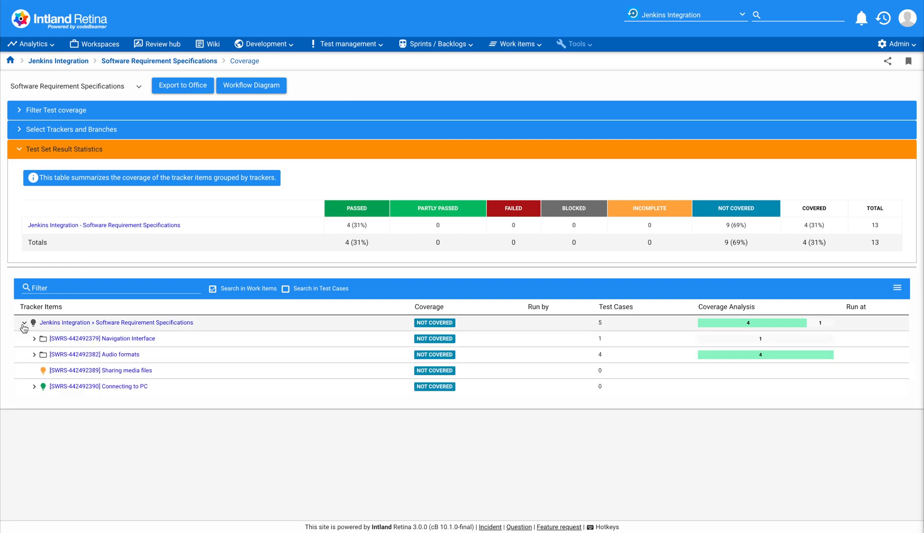
click(34, 354)
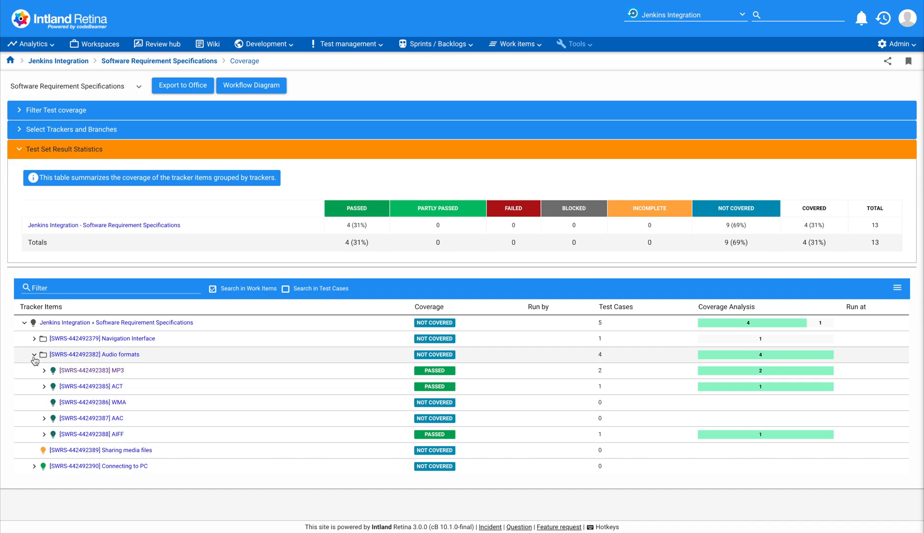
click(44, 371)
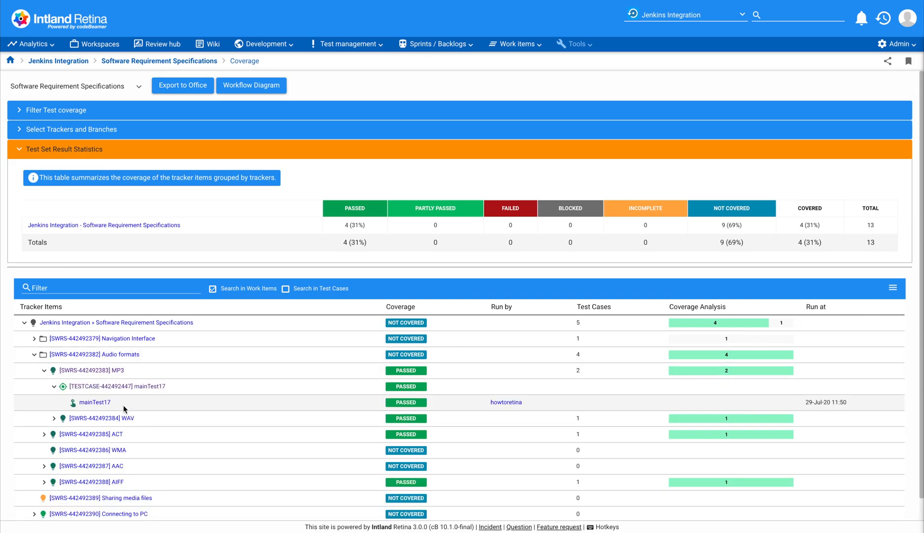